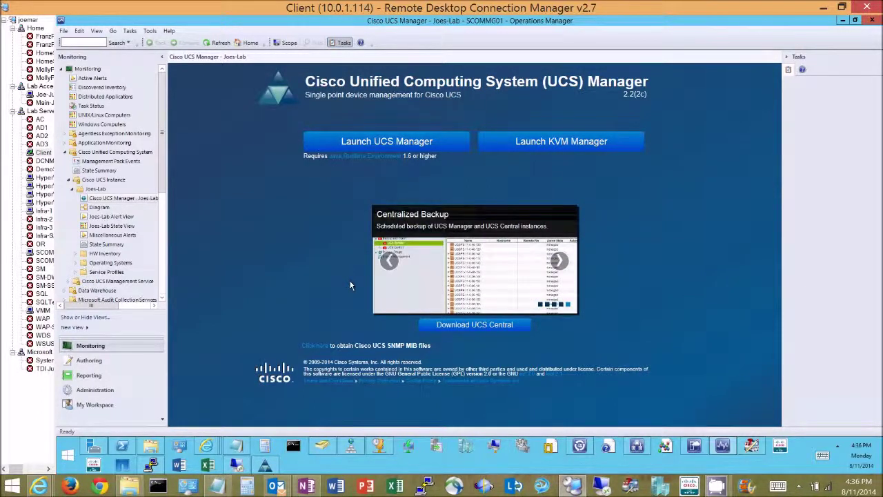
left_click(559, 145)
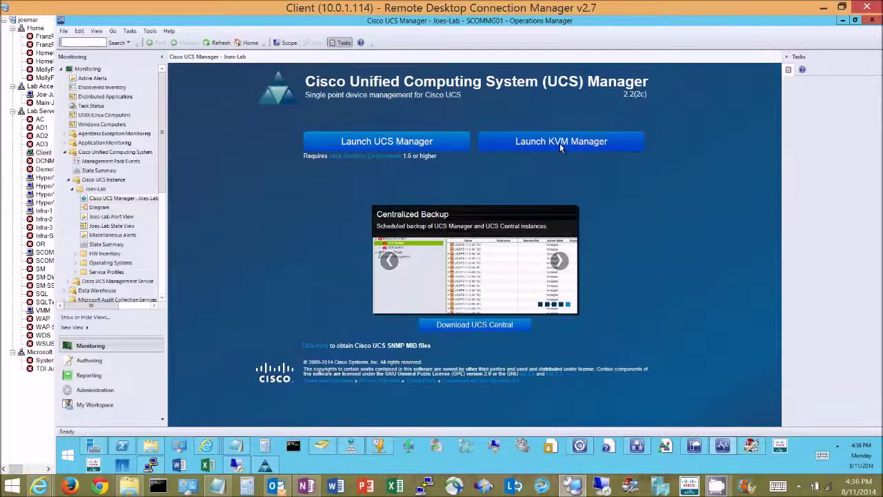
left_click(387, 142)
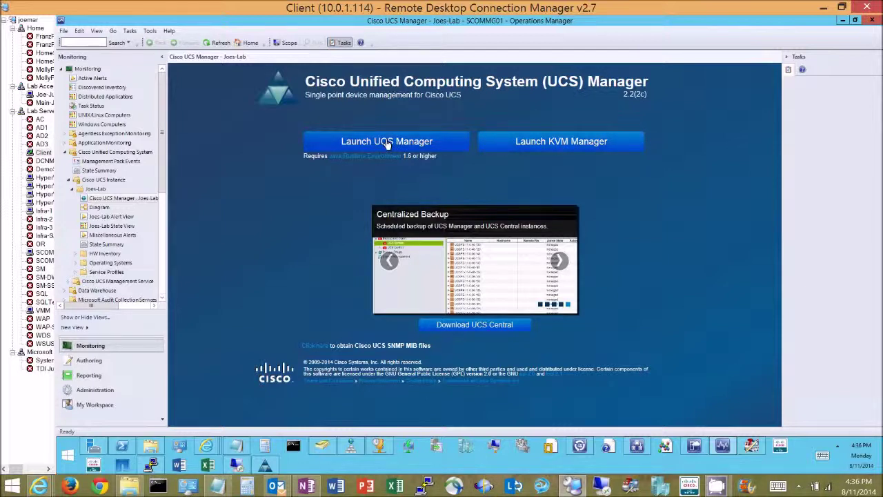
Step: Open the Joes-Lab diagram view, agree to render the large view, and expand the Service Profiles node
left_click(96, 209)
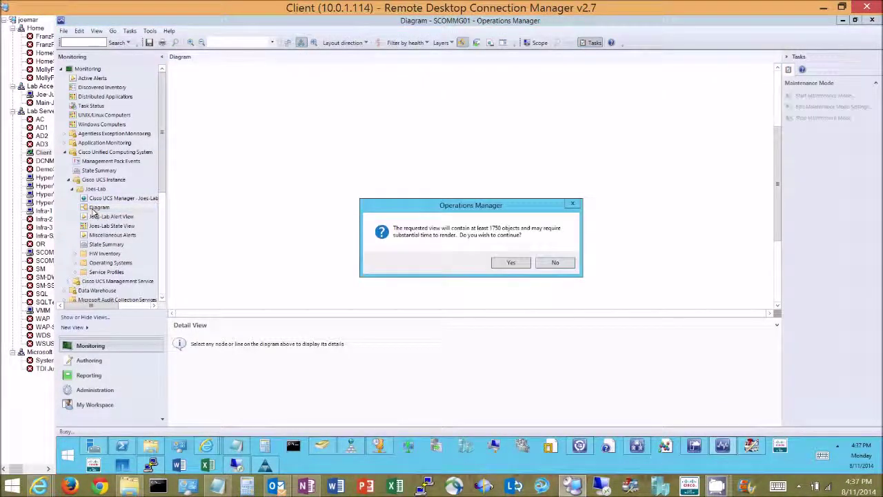
left_click(514, 267)
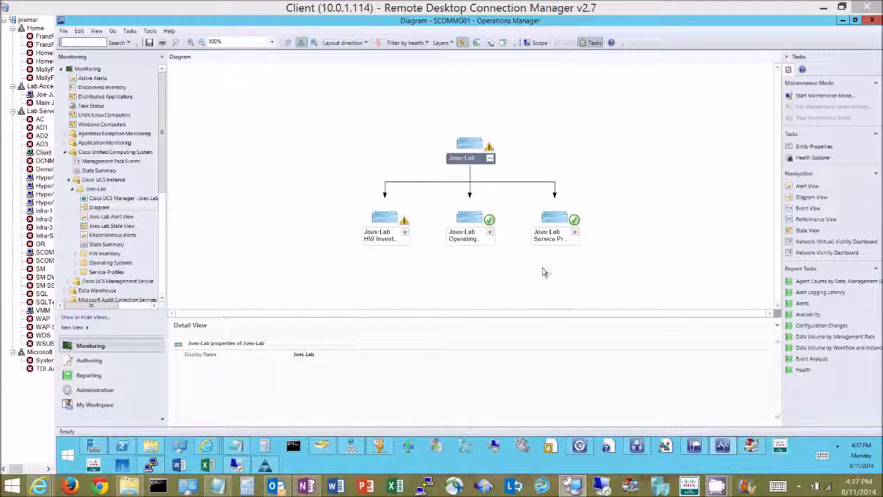
left_click(575, 232)
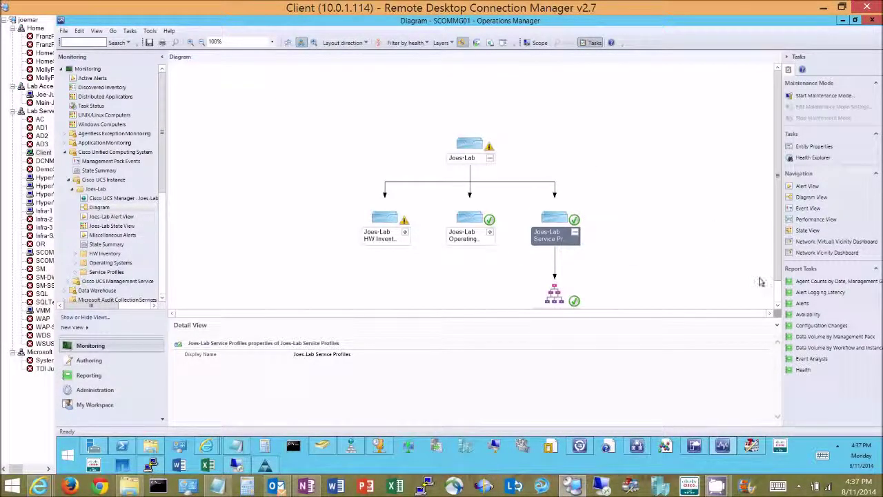
left_click(777, 292)
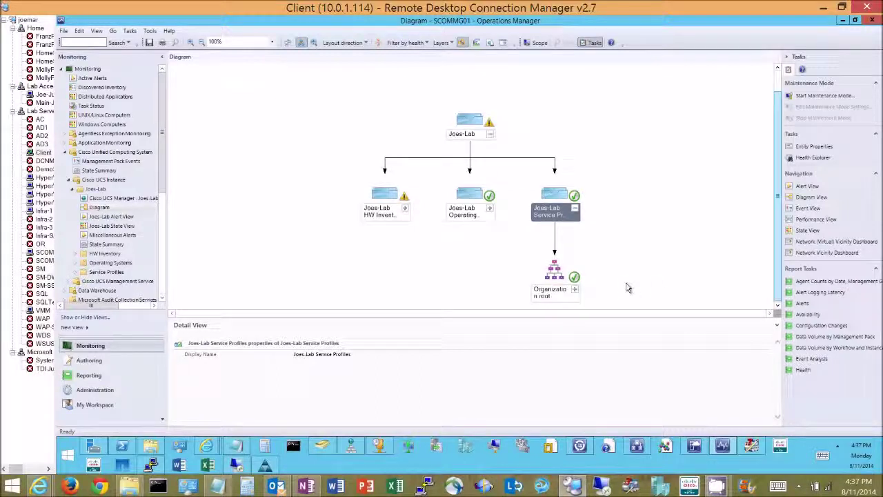
Step: Expand the Organization root node under Service Profiles and its Healthy group in the diagram
left_click(575, 290)
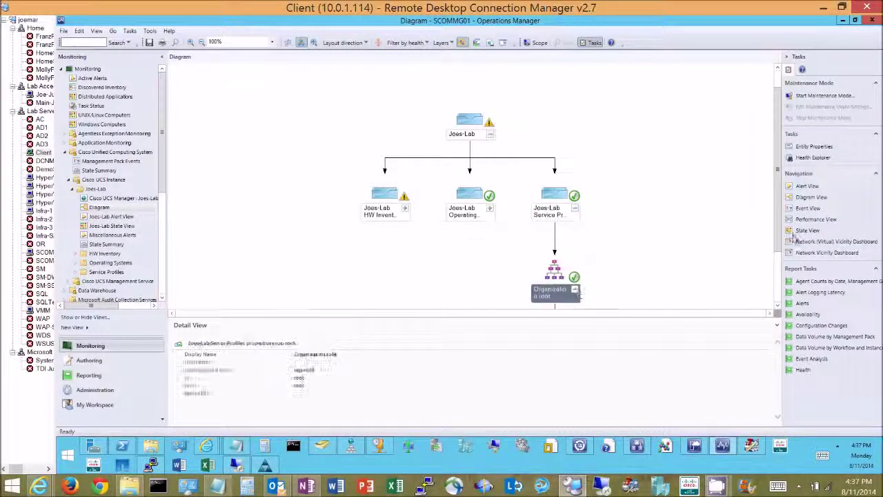
left_click(777, 273)
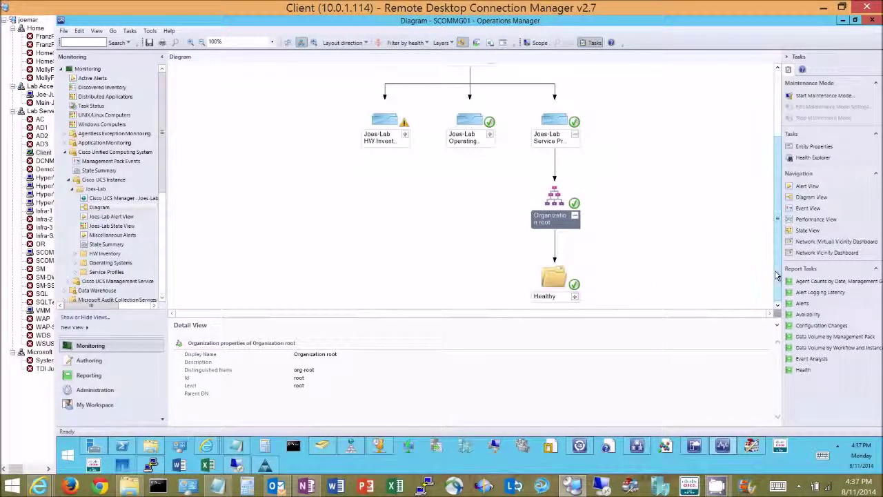
left_click(576, 298)
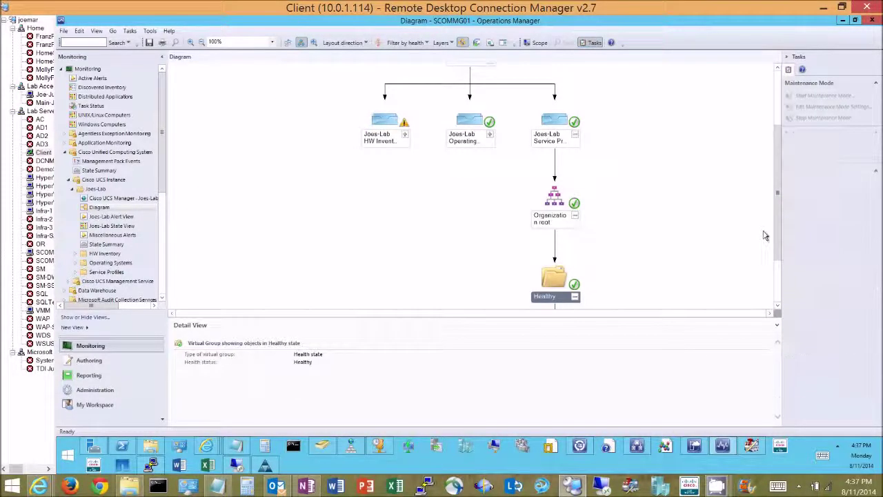
left_click(778, 280)
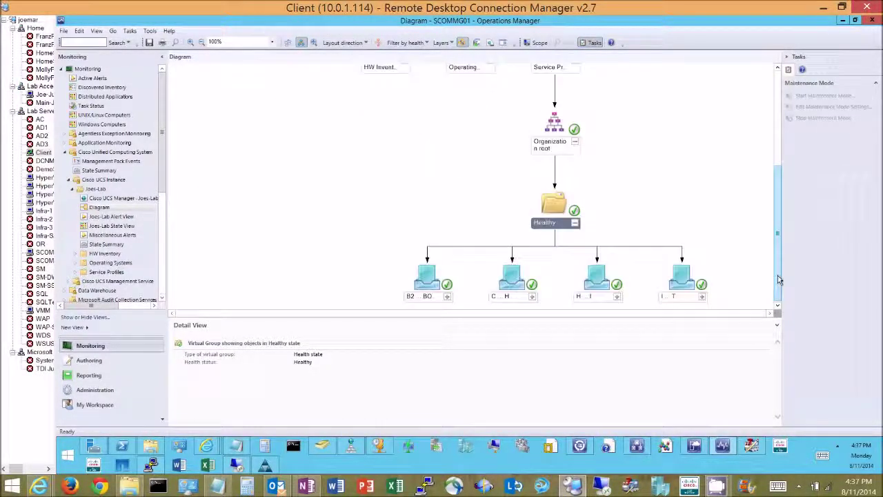
Step: Expand the B2 ... BO and C ... H service profile groups and display the properties of HyperV-Host-1
left_click(447, 297)
left_click_drag(778, 207, 778, 276)
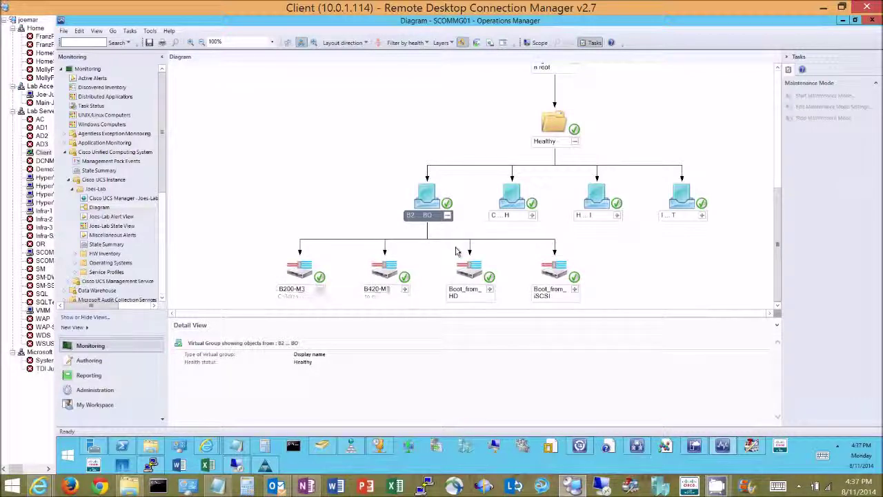
left_click(532, 214)
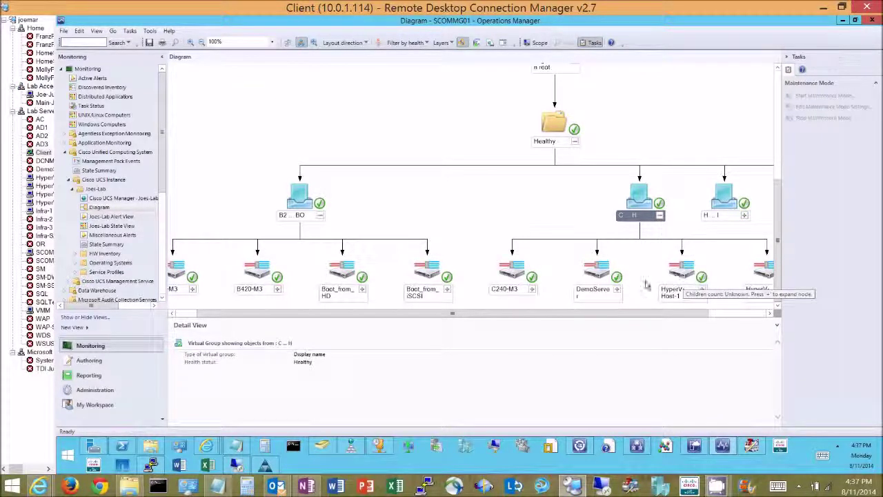
left_click(683, 275)
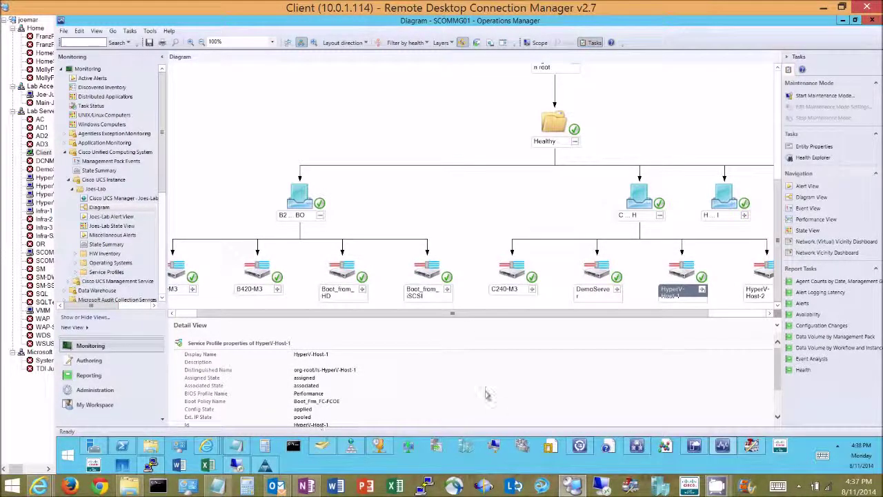
left_click_drag(779, 367, 777, 327)
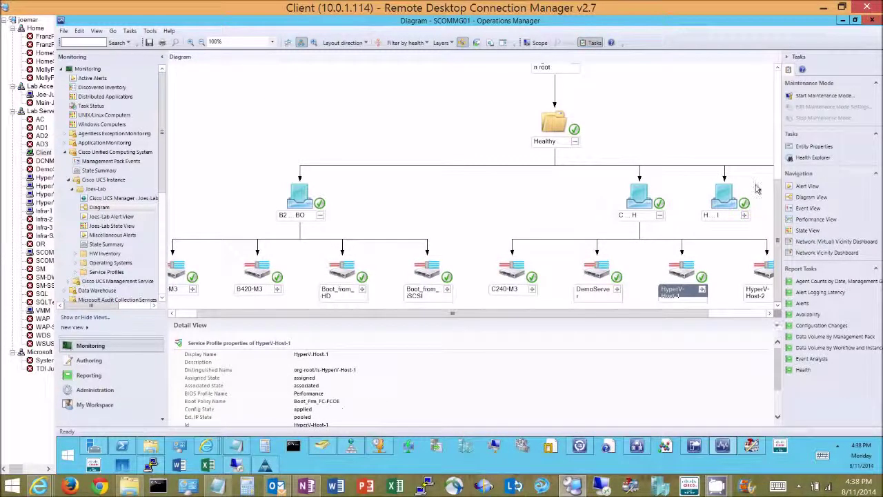
Step: Expand the Joes-Lab HW Inventory node in the diagram and bring all its hardware components into view
left_click_drag(778, 192, 776, 97)
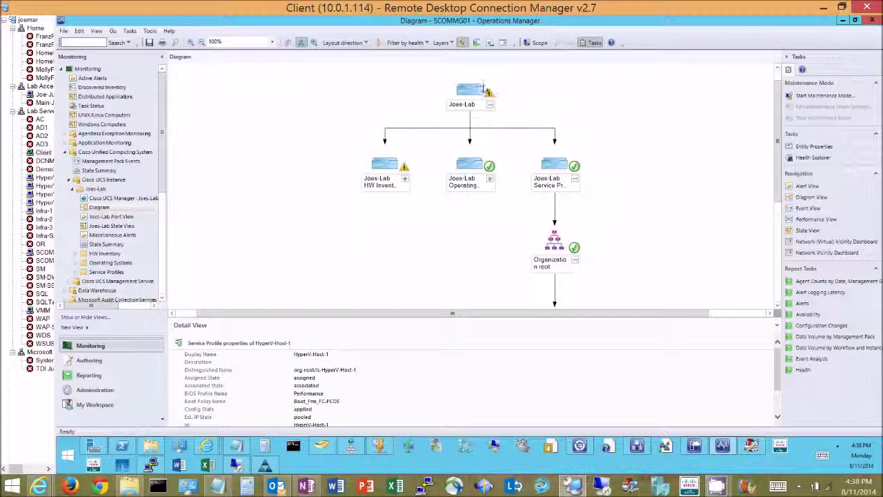
left_click(405, 184)
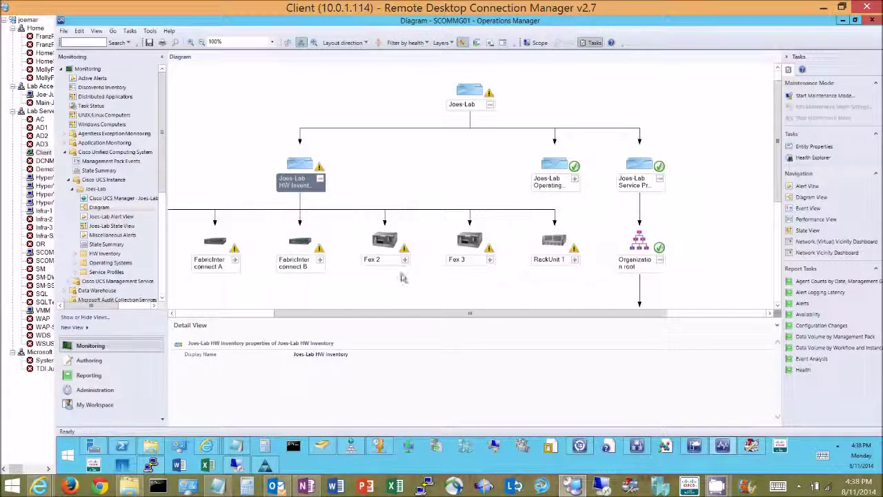
left_click_drag(459, 314, 350, 325)
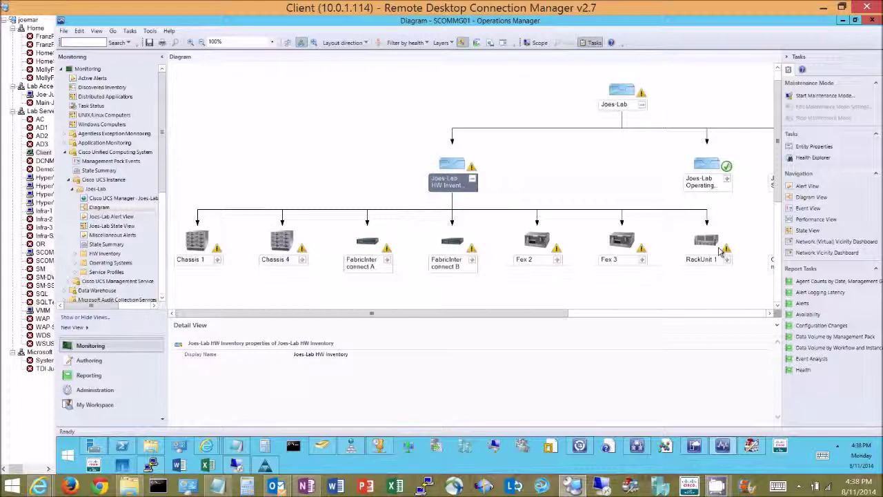
Step: Expand Chassis 4 and its Healthy group to examine the chassis components in the diagram
left_click(302, 262)
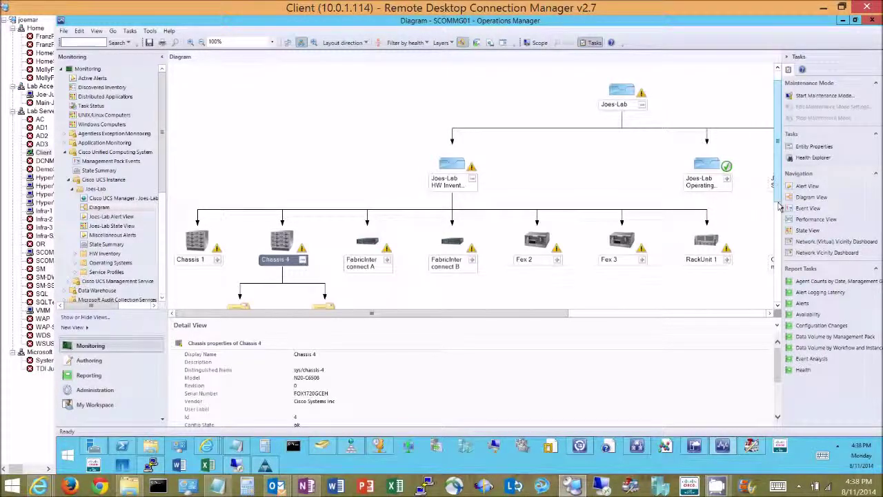
left_click_drag(780, 207, 780, 233)
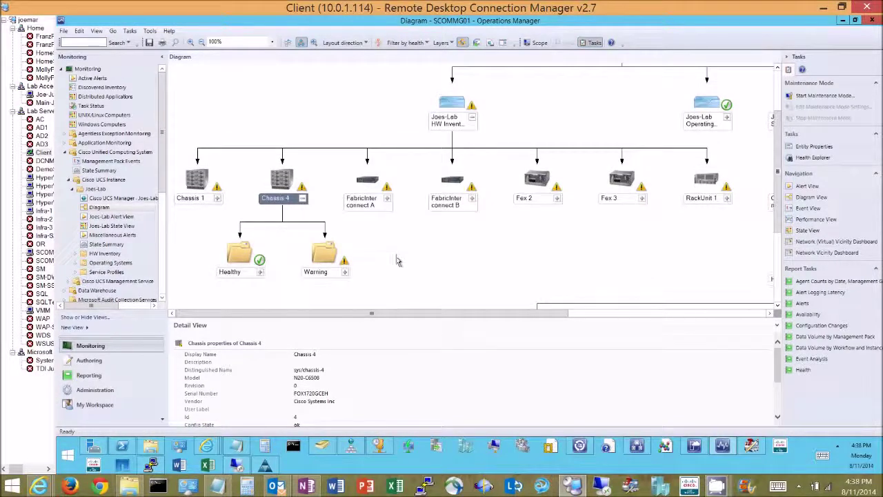
left_click(259, 271)
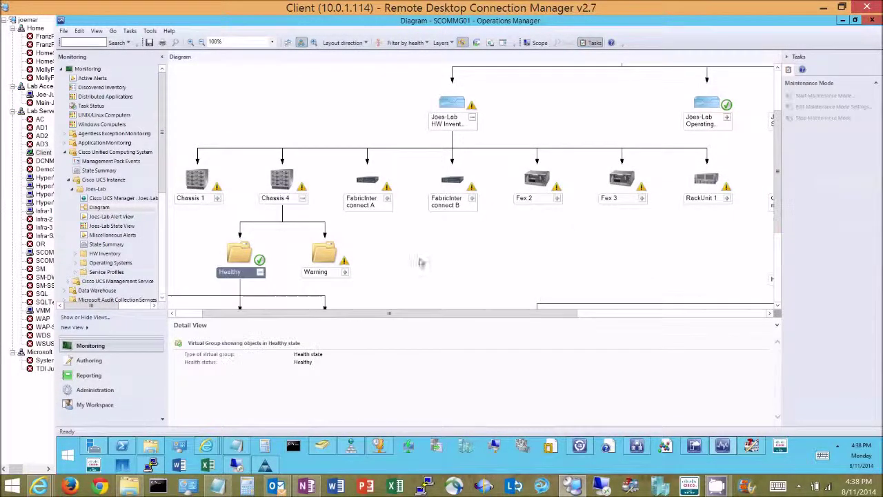
left_click_drag(778, 235, 779, 272)
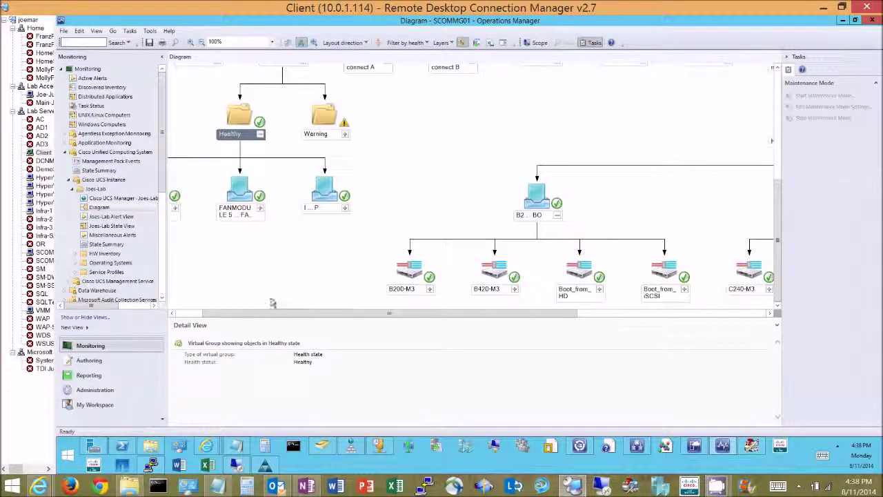
left_click_drag(306, 311, 177, 315)
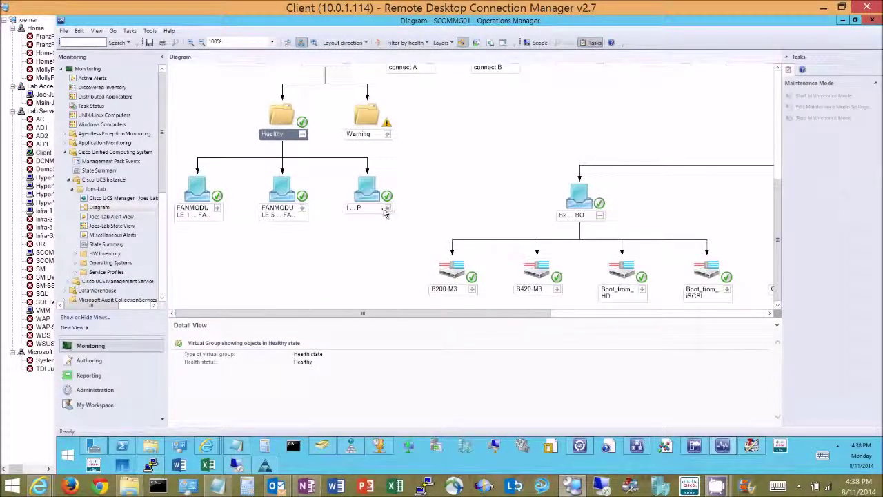
Step: Expand the Warning group under Chassis 4 and display the properties of PowerSupplyUnit 3
left_click(385, 134)
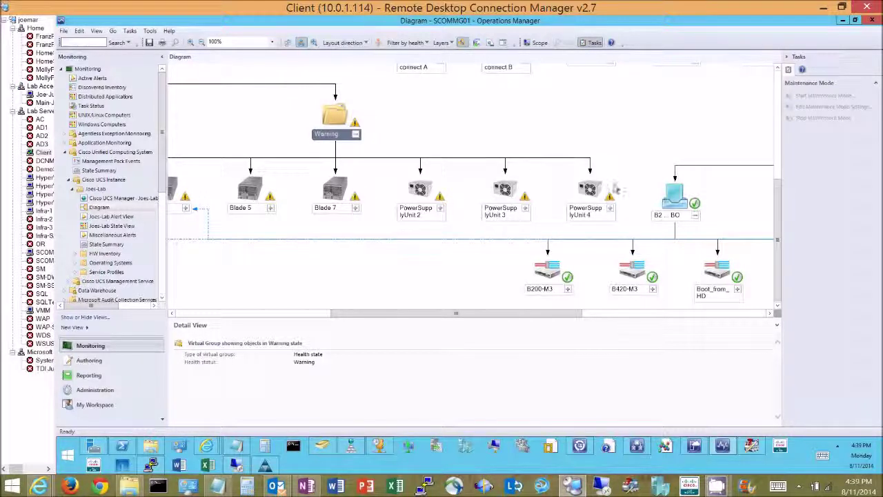
left_click(511, 202)
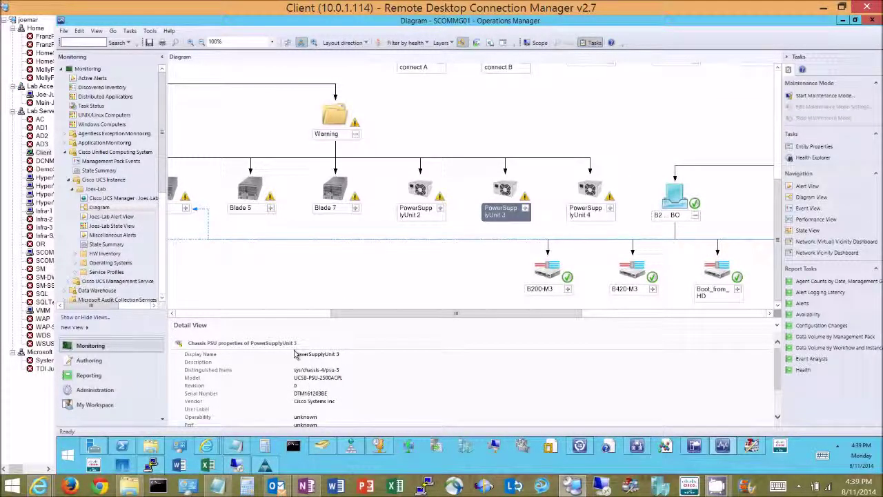
Step: Open the Joes-Lab Alert View and display the details of the F0374 alert for power supply 1 in fex 3
left_click(111, 217)
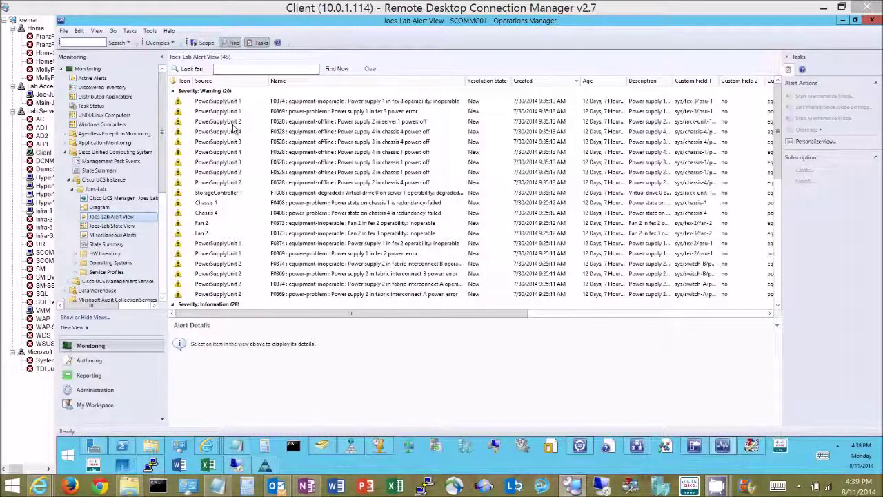
left_click(284, 102)
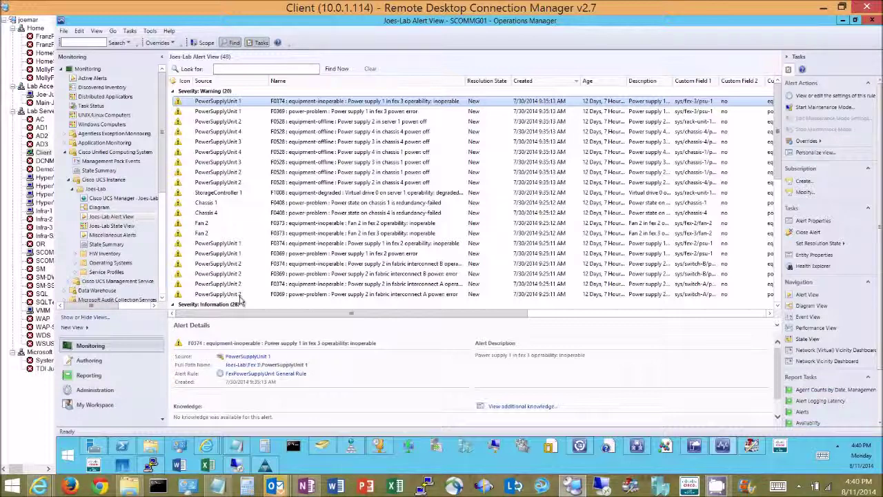
Step: Switch to the SCOM server's remote session and open the Ucs Agent Configuration tool
left_click(44, 252)
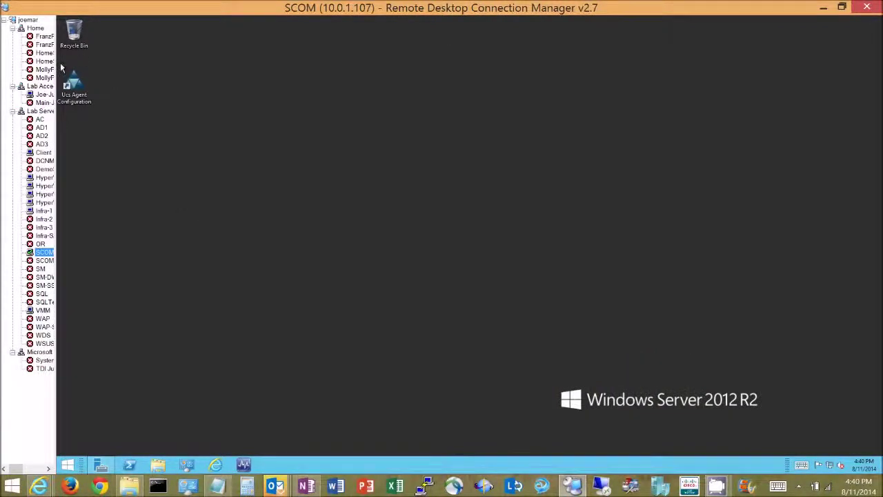
double_click(74, 86)
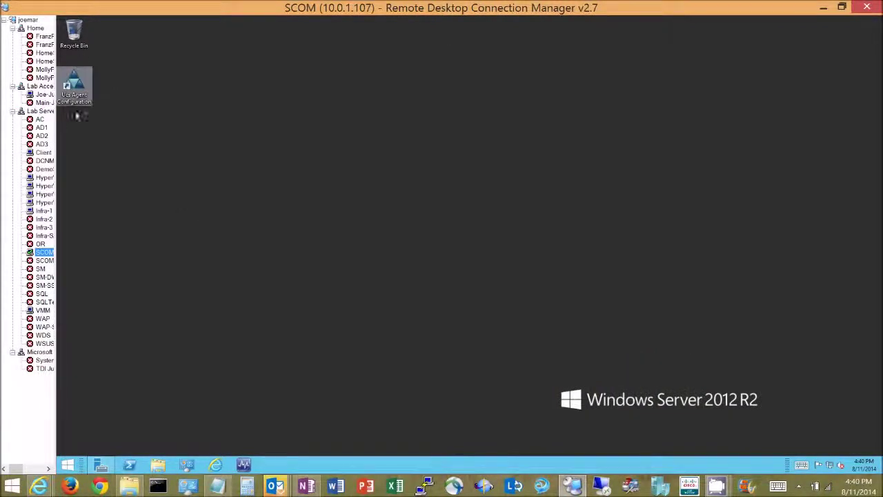
left_click(75, 84)
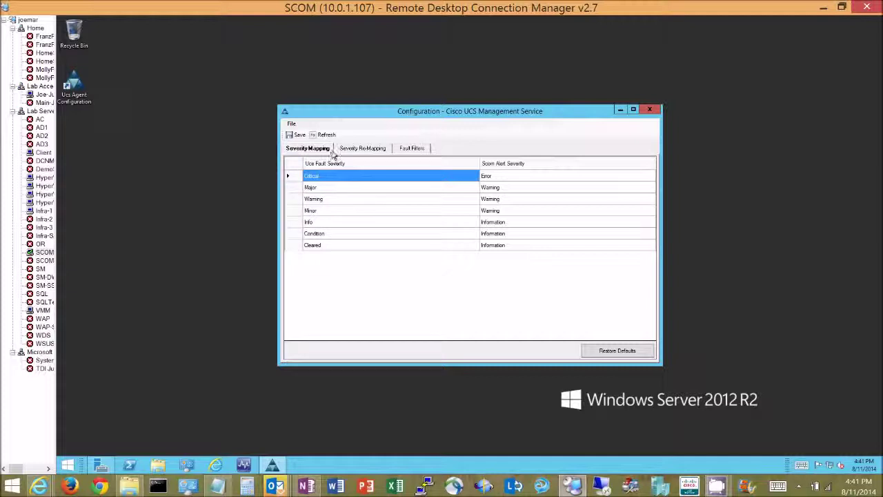
Step: Add a severity re-mapping expression for the Joes-Lab UCS domain and set its object type to Faults
left_click(368, 152)
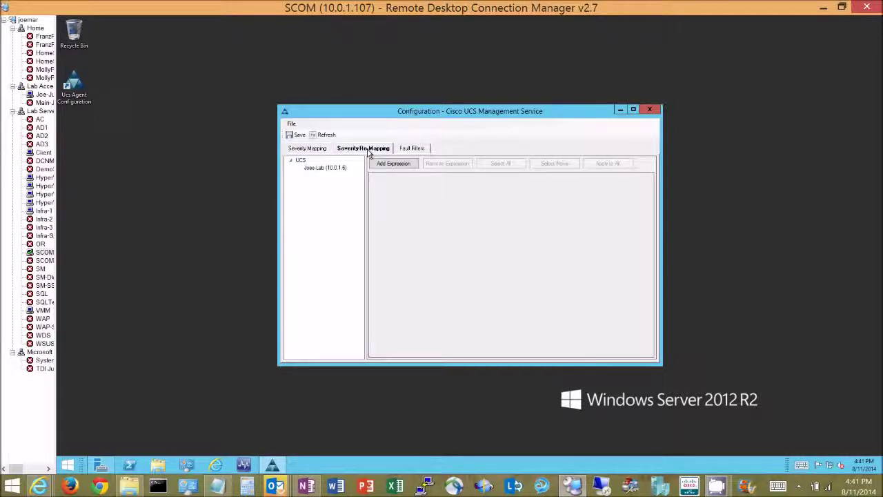
left_click(317, 169)
left_click(396, 163)
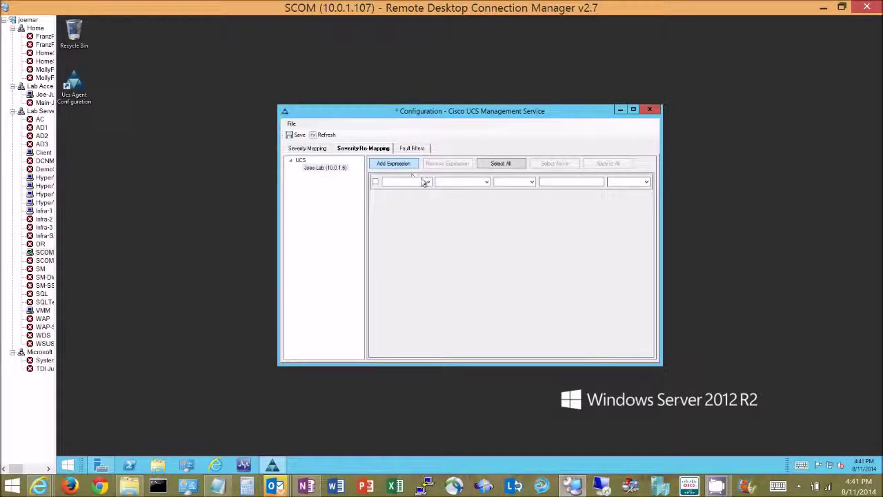
left_click(428, 182)
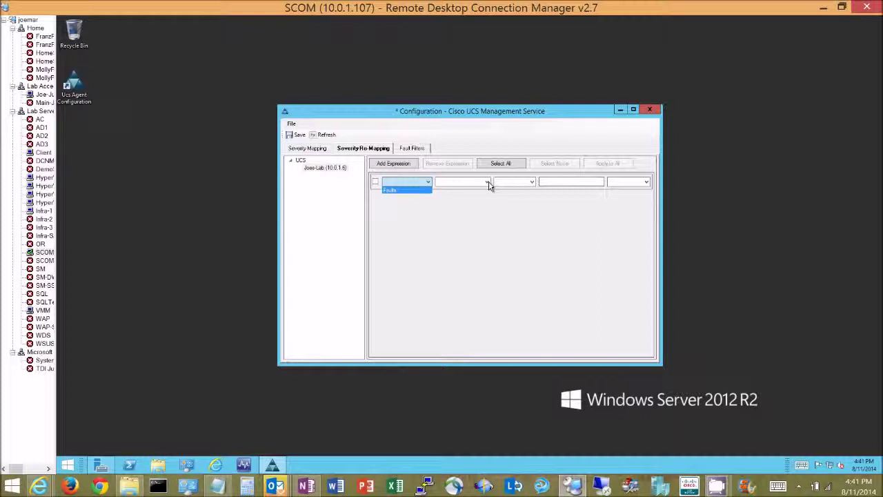
left_click(416, 191)
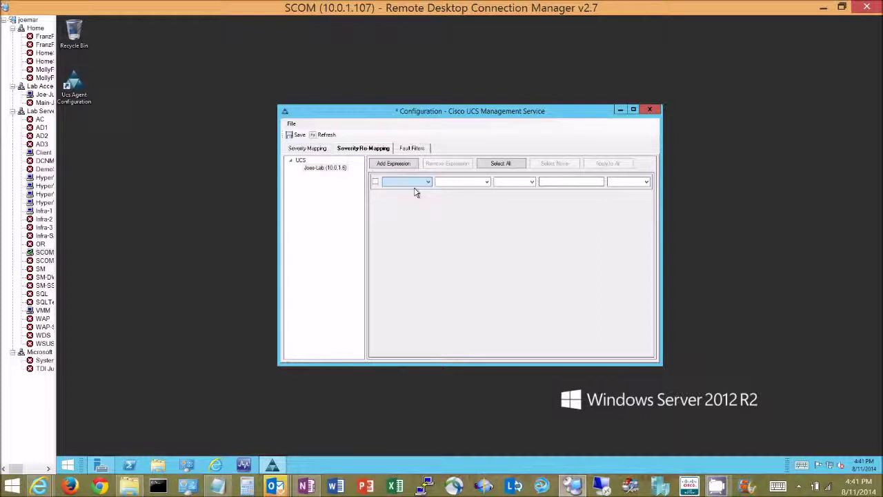
Step: Define the re-mapping expression's condition as cause EqualsTo F0
left_click(486, 182)
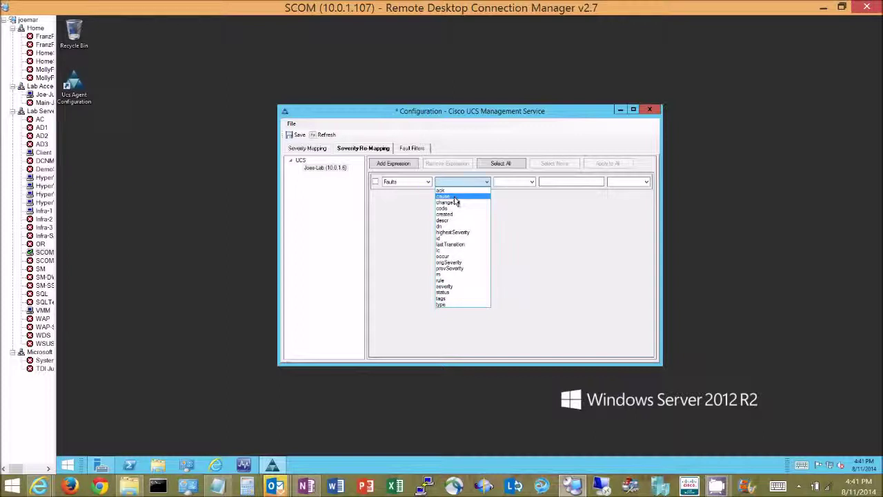
left_click(455, 198)
left_click(532, 182)
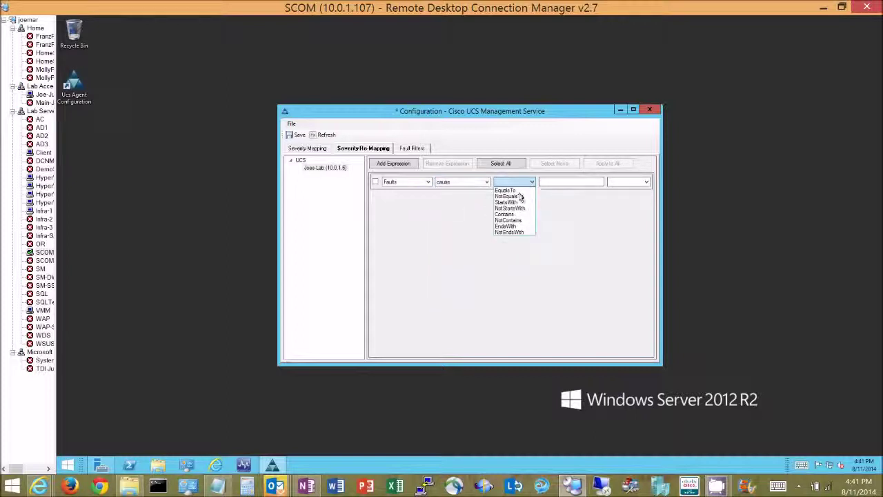
left_click(509, 190)
left_click(588, 181)
type("F0")
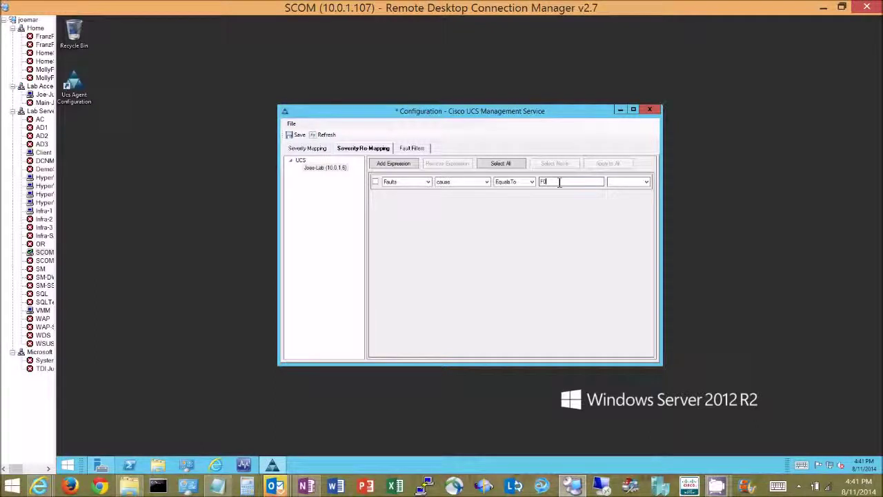
Step: View the Fault Filters and Severity Re-Mapping settings, and return to the Client session's Operations Manager console
left_click(410, 151)
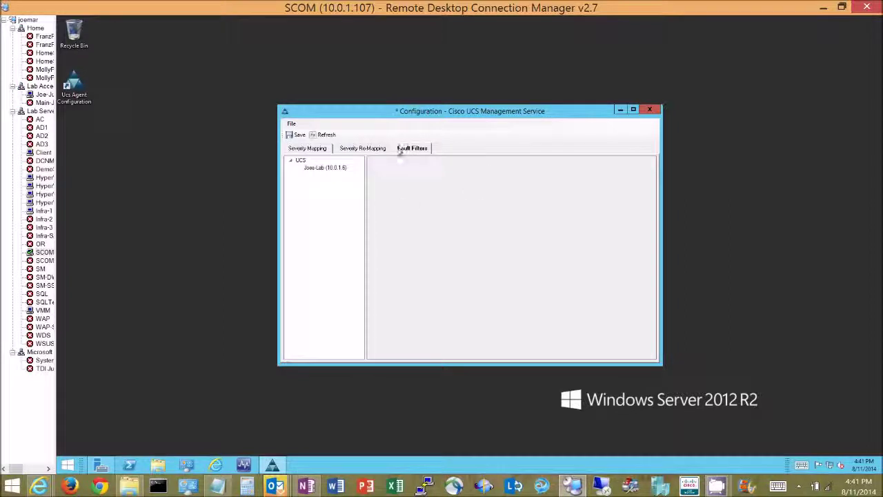
left_click(365, 150)
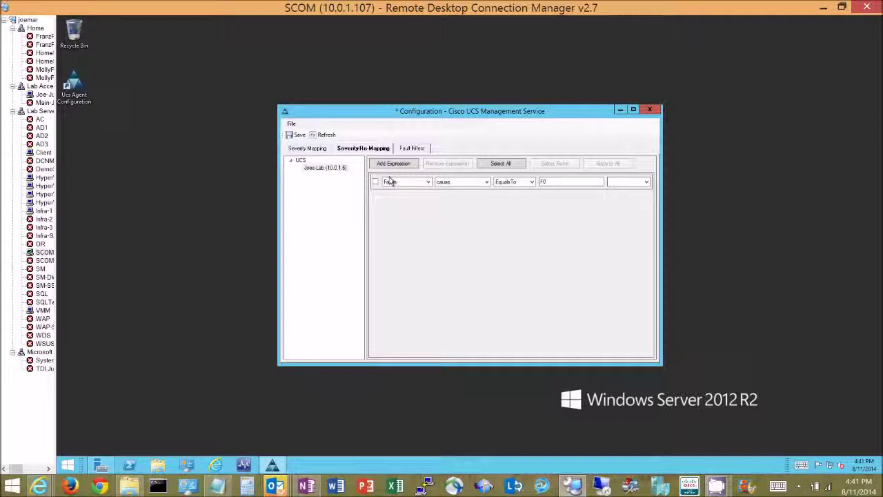
left_click(414, 149)
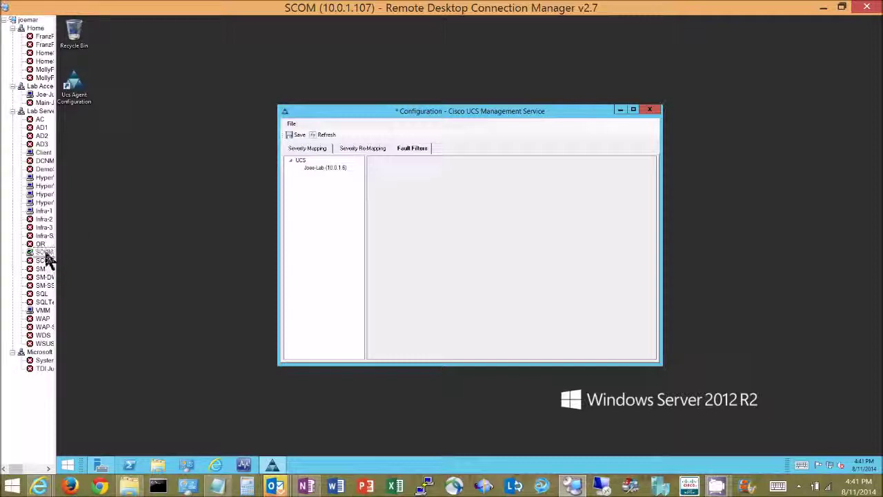
left_click(42, 152)
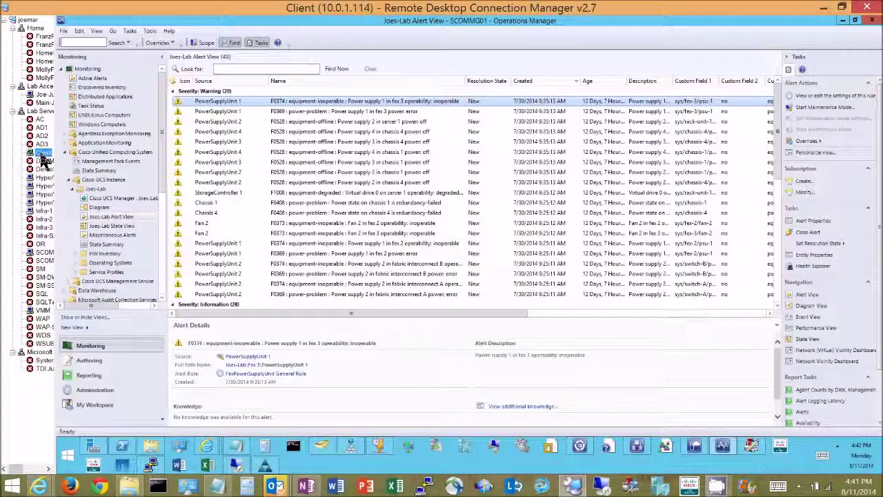